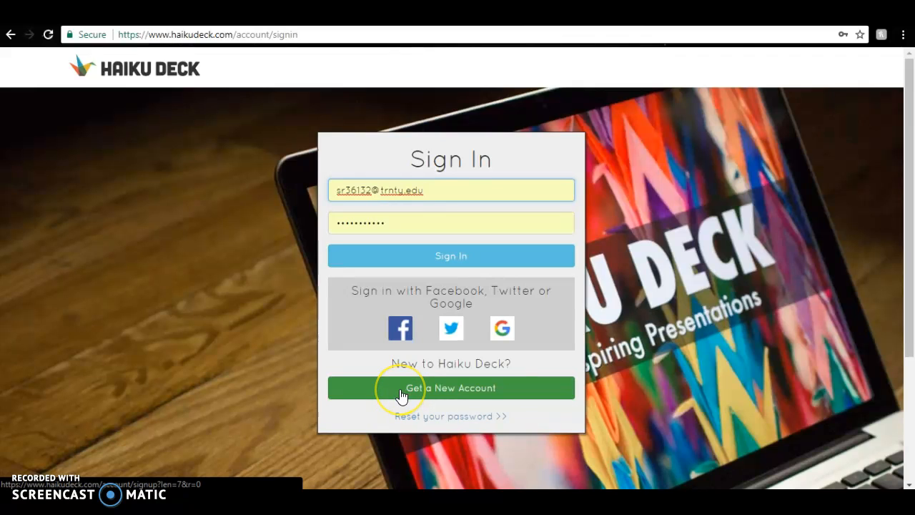
Step: Sign in with the prefilled account details and create a new deck
{"action": "left_click", "coordinate": [398, 256]}
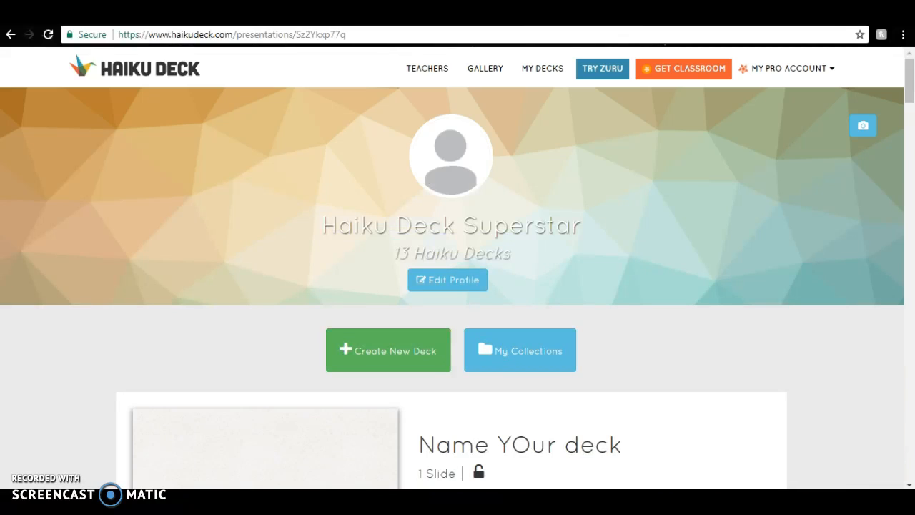
{"action": "left_click", "coordinate": [412, 355]}
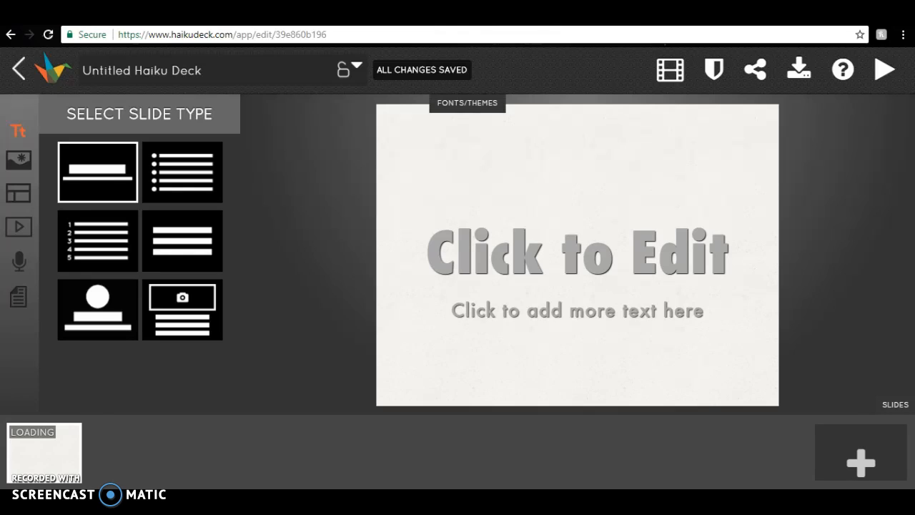
Step: Title the deck "Name Your deck" and set its privacy to Public
{"action": "left_click", "coordinate": [114, 71]}
{"action": "type", "text": "Name Your deck"}
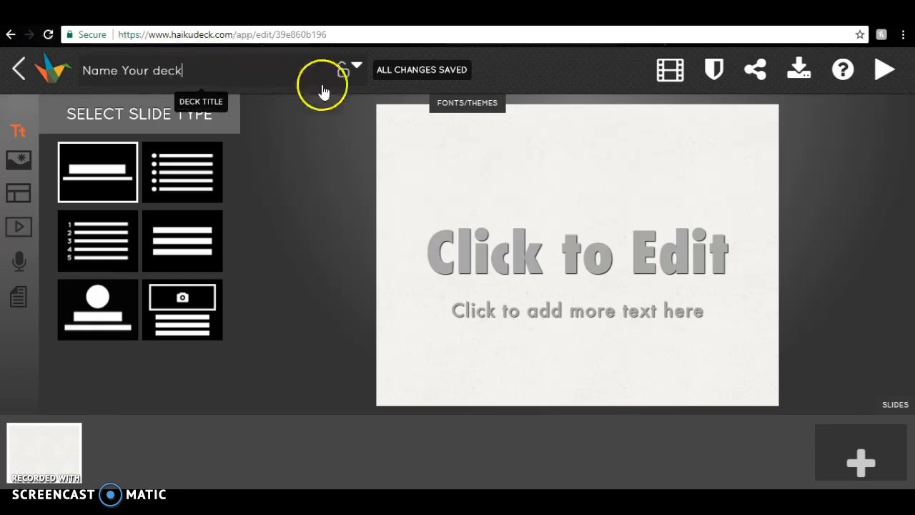
{"action": "left_click", "coordinate": [346, 74]}
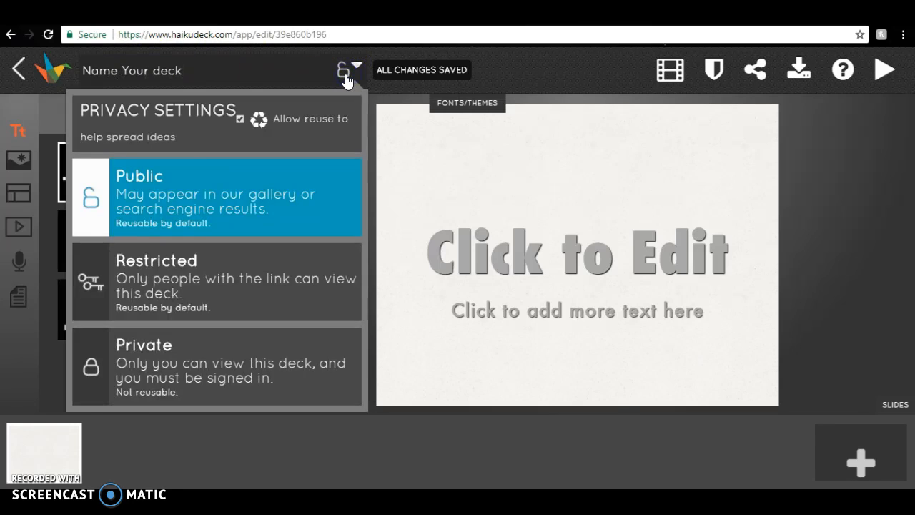
{"action": "left_click", "coordinate": [184, 175]}
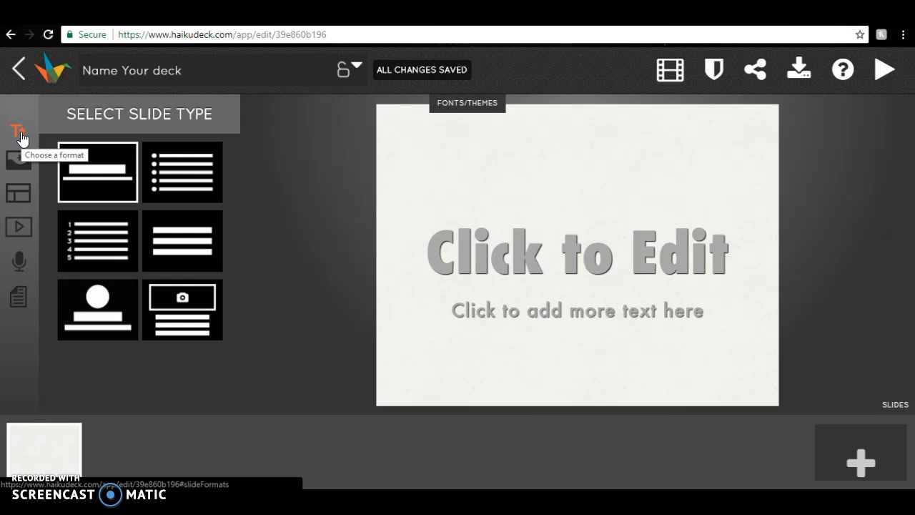
Step: Try the other slide types and set the first slide to the bulleted list type
{"action": "left_click", "coordinate": [163, 168]}
{"action": "left_click", "coordinate": [169, 219]}
{"action": "left_click", "coordinate": [109, 236]}
{"action": "left_click", "coordinate": [162, 180]}
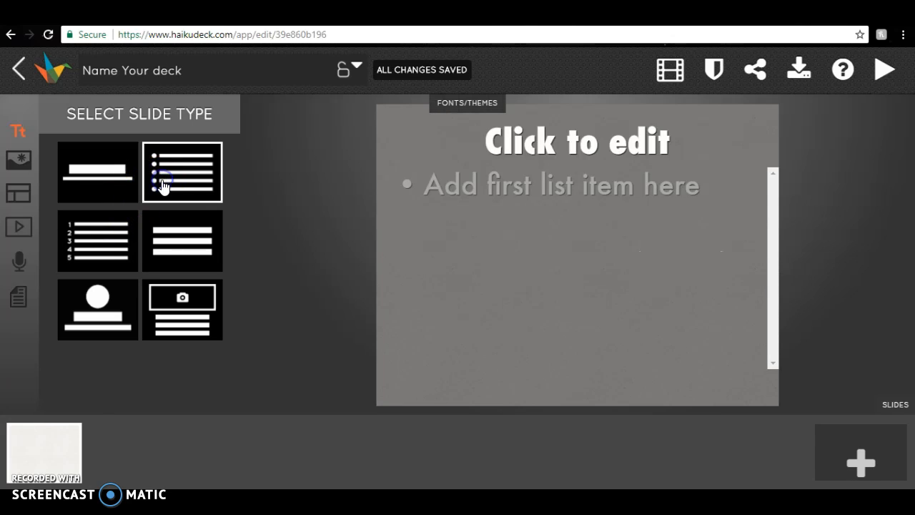
Step: Review the image and chart background options, and give the slide a solid purple background, #8470ab
{"action": "left_click", "coordinate": [22, 169]}
{"action": "left_click", "coordinate": [138, 140]}
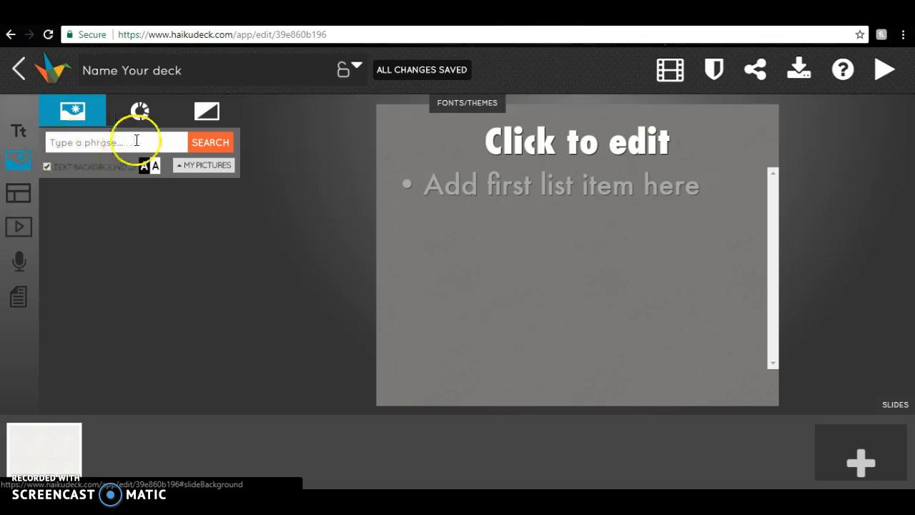
{"action": "left_click", "coordinate": [138, 111]}
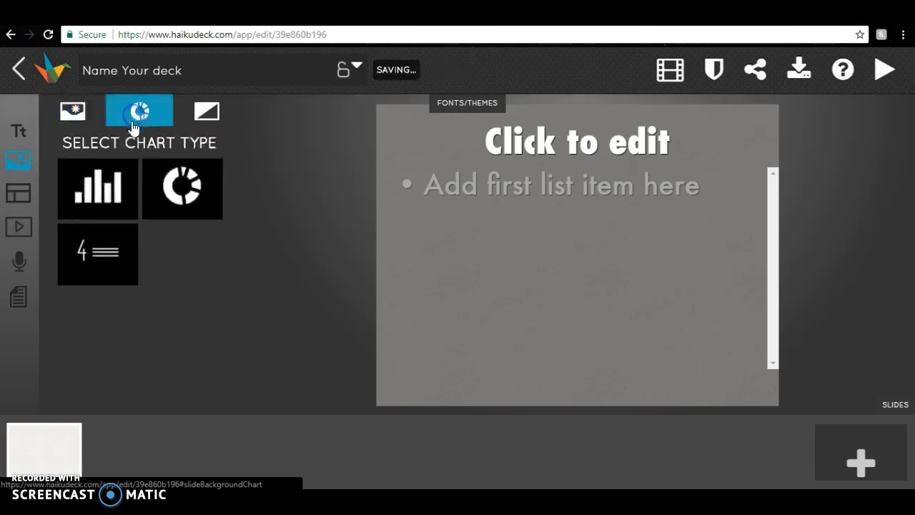
{"action": "left_click", "coordinate": [207, 111]}
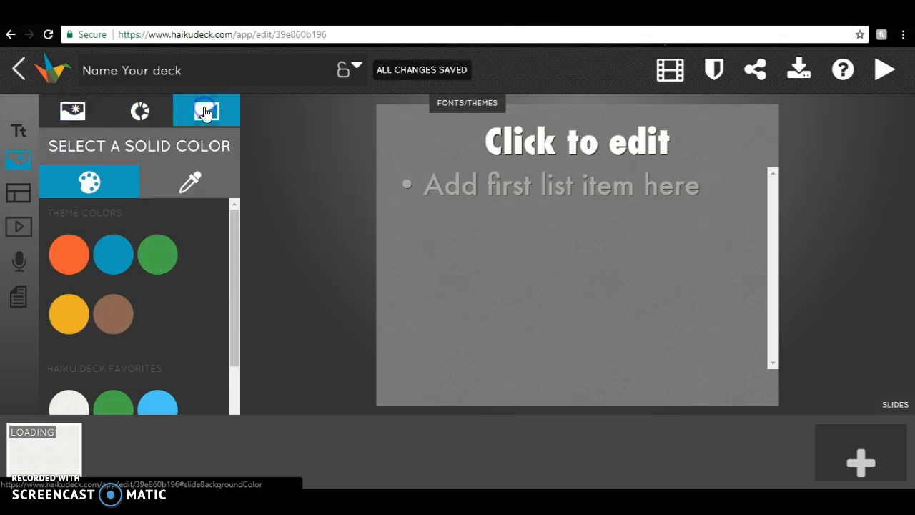
{"action": "left_click", "coordinate": [161, 262]}
{"action": "left_click", "coordinate": [190, 182]}
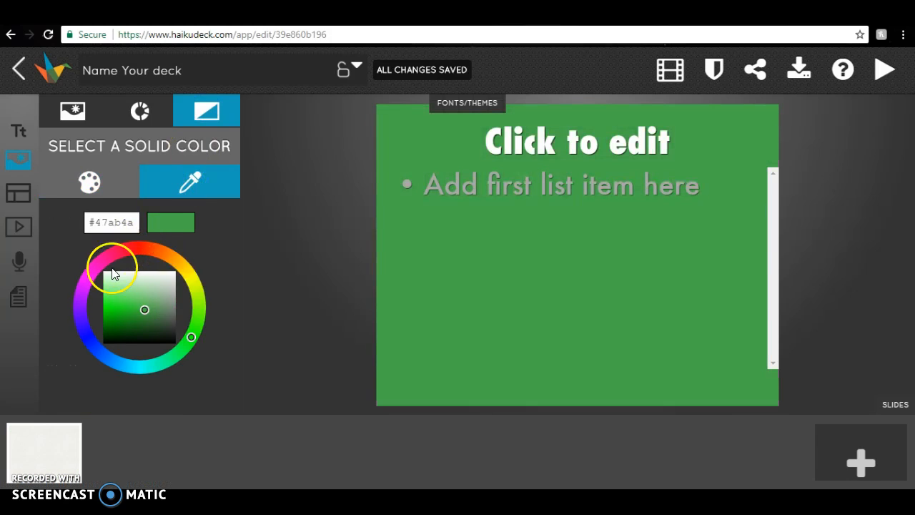
{"action": "left_click", "coordinate": [81, 319]}
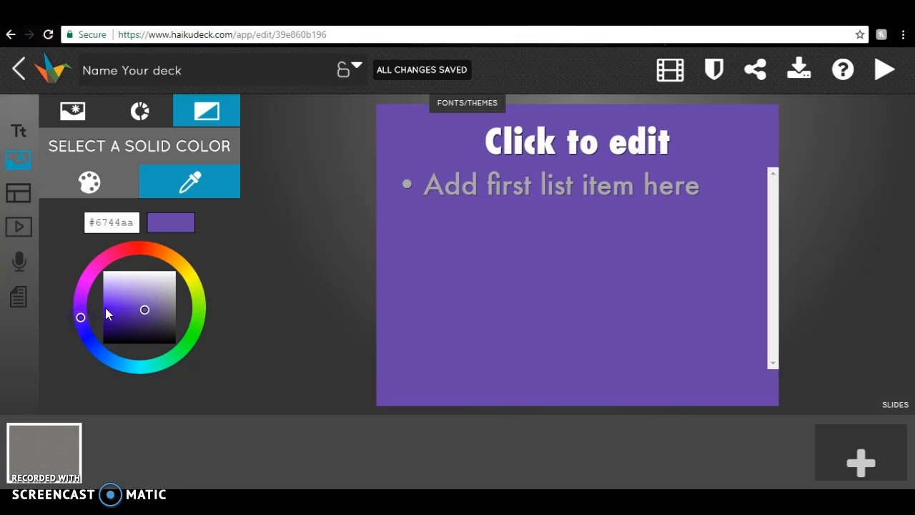
{"action": "mouse_move", "coordinate": [143, 307]}
{"action": "left_mouse_down"}
{"action": "mouse_move", "coordinate": [122, 303]}
{"action": "mouse_move", "coordinate": [140, 319]}
{"action": "mouse_move", "coordinate": [158, 307]}
{"action": "left_mouse_up"}
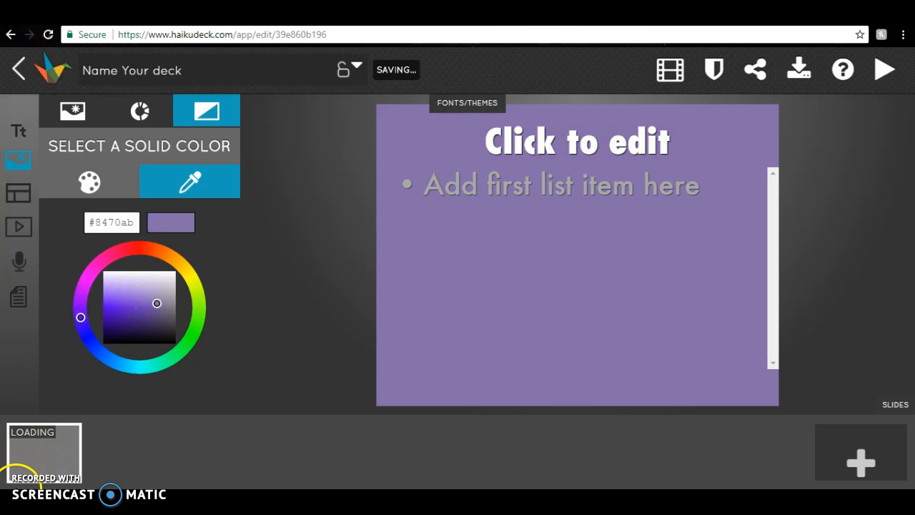
Step: Apply the left-aligned list layout and enter the title "Layout" with the bullet "will vary based on the type of slide you have selected"
{"action": "left_click", "coordinate": [18, 193]}
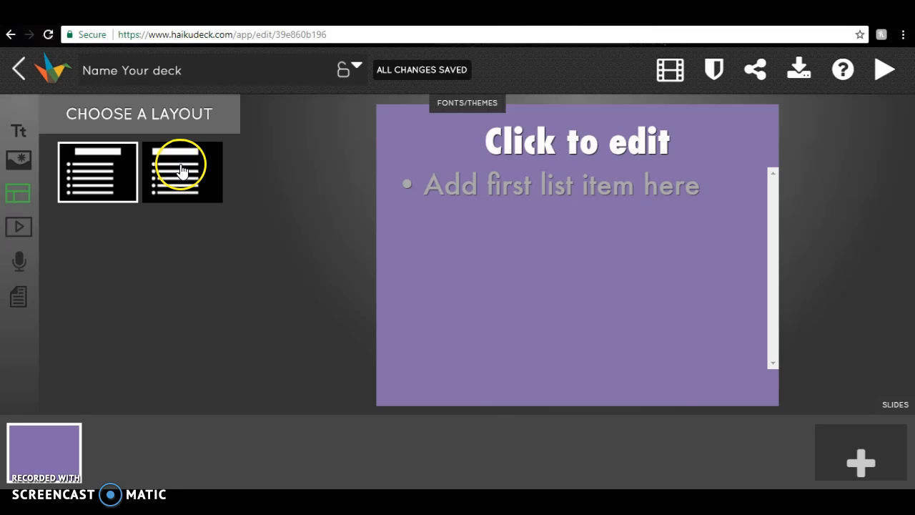
{"action": "left_click", "coordinate": [19, 134]}
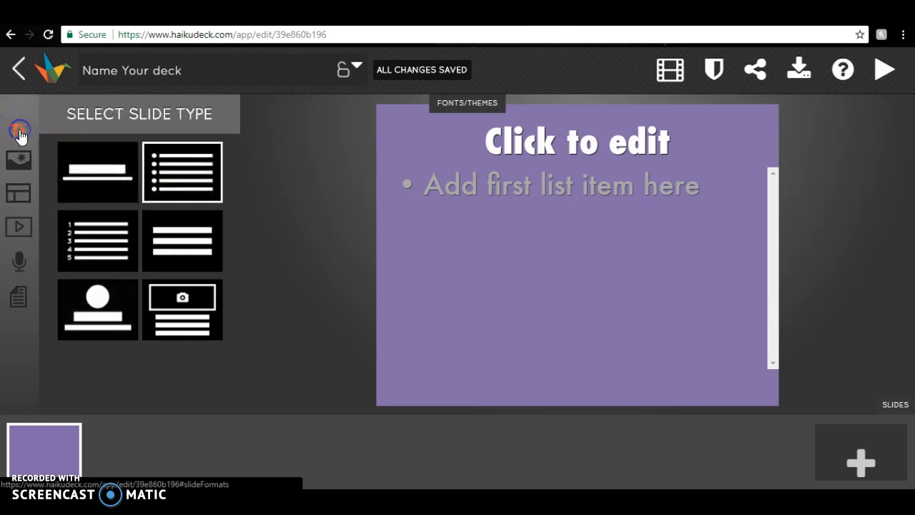
{"action": "left_click", "coordinate": [14, 200]}
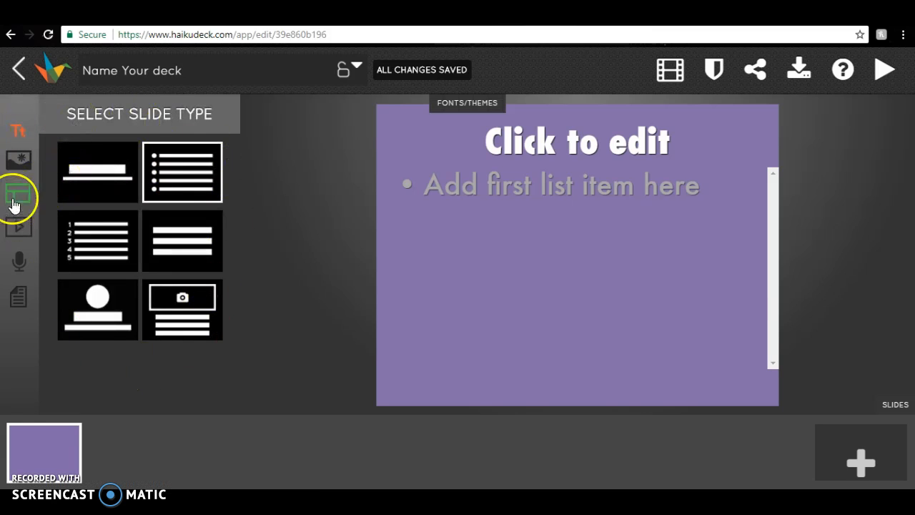
{"action": "left_click", "coordinate": [177, 175]}
{"action": "left_click", "coordinate": [41, 447]}
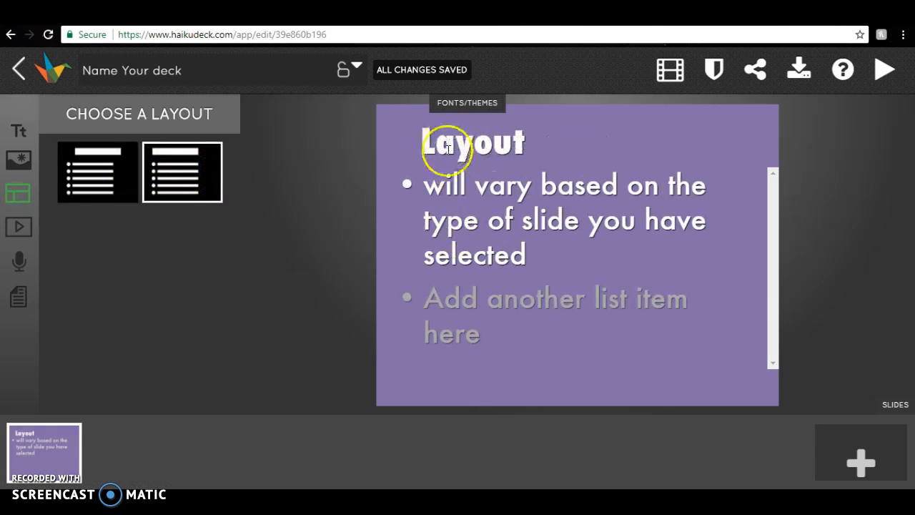
Step: Open the YouTube video search for the slide and add the bullet "Insert a URL"
{"action": "left_click", "coordinate": [22, 227]}
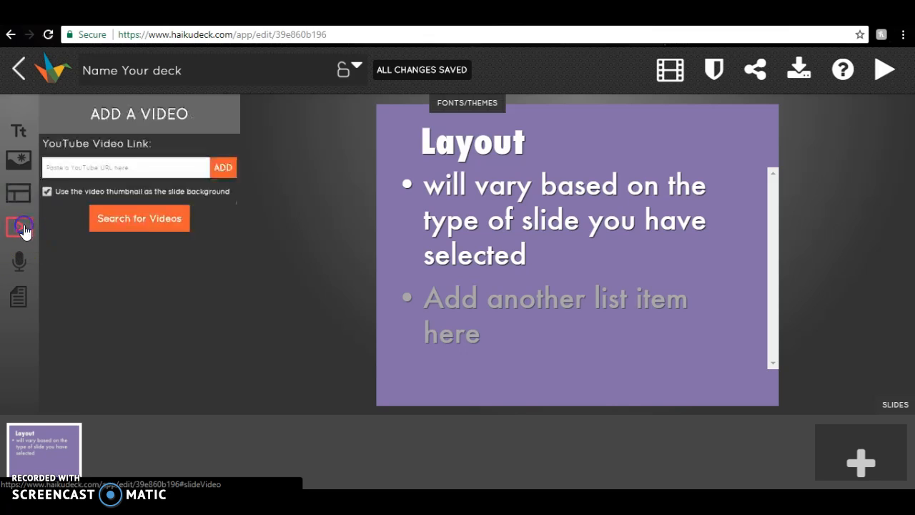
{"action": "left_click", "coordinate": [59, 167]}
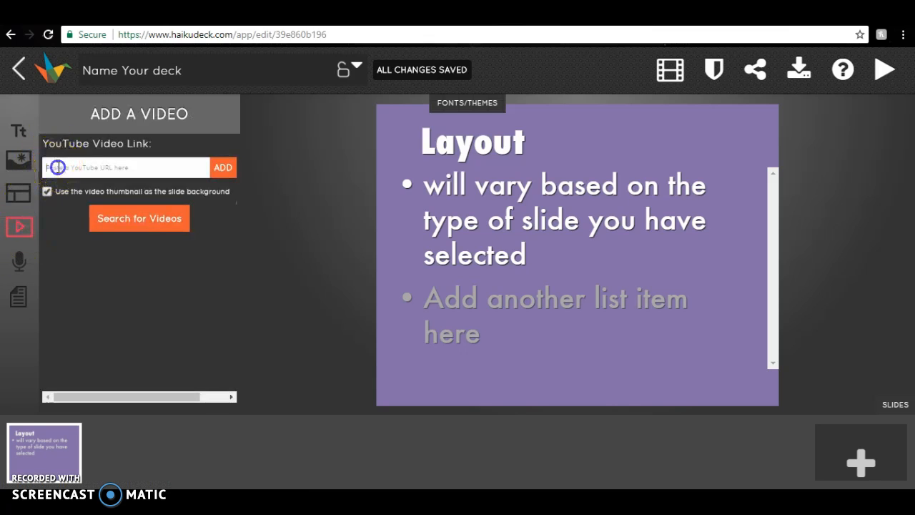
{"action": "left_click", "coordinate": [186, 161]}
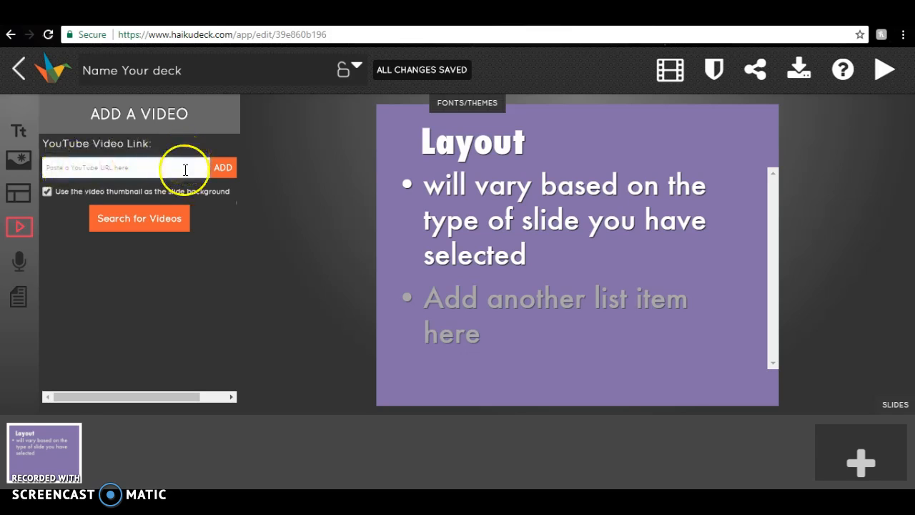
{"action": "left_click", "coordinate": [137, 219]}
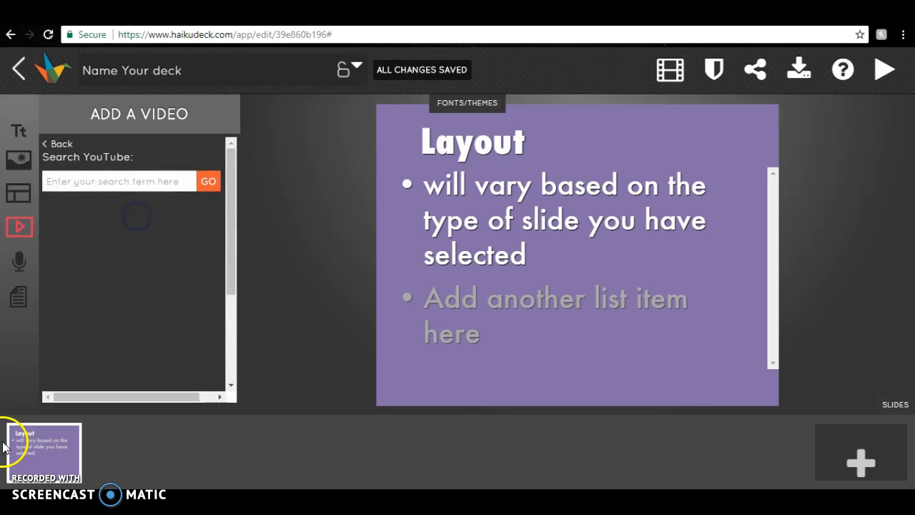
Step: Examine the slide's audio recording option and its public notes area
{"action": "left_click", "coordinate": [19, 266]}
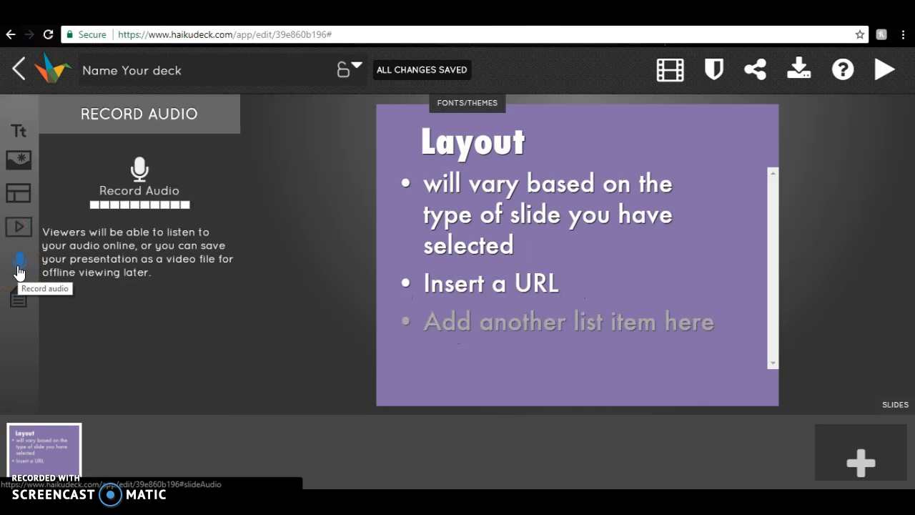
{"action": "left_click", "coordinate": [19, 269]}
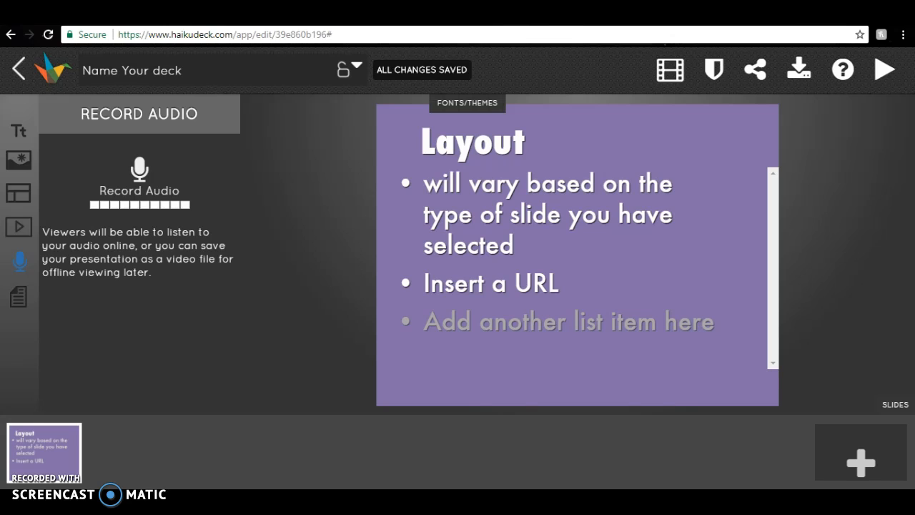
{"action": "left_click", "coordinate": [16, 303]}
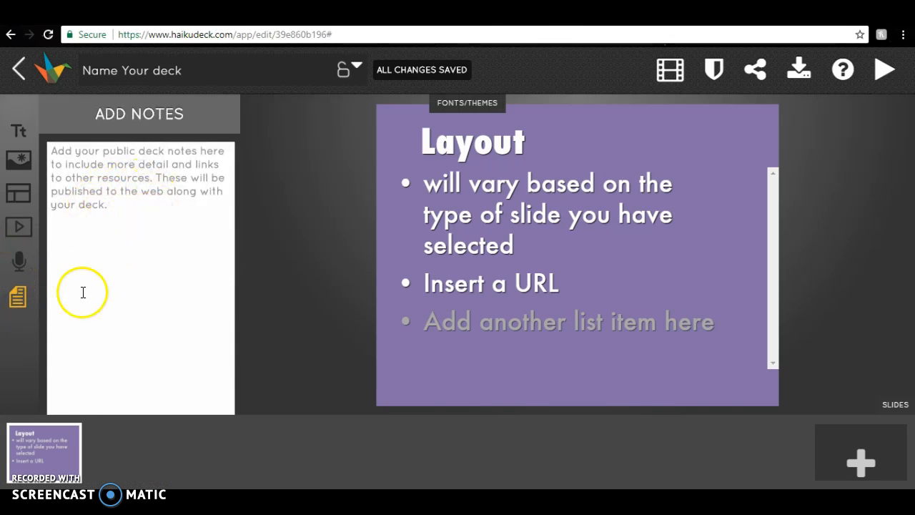
{"action": "left_click", "coordinate": [481, 147]}
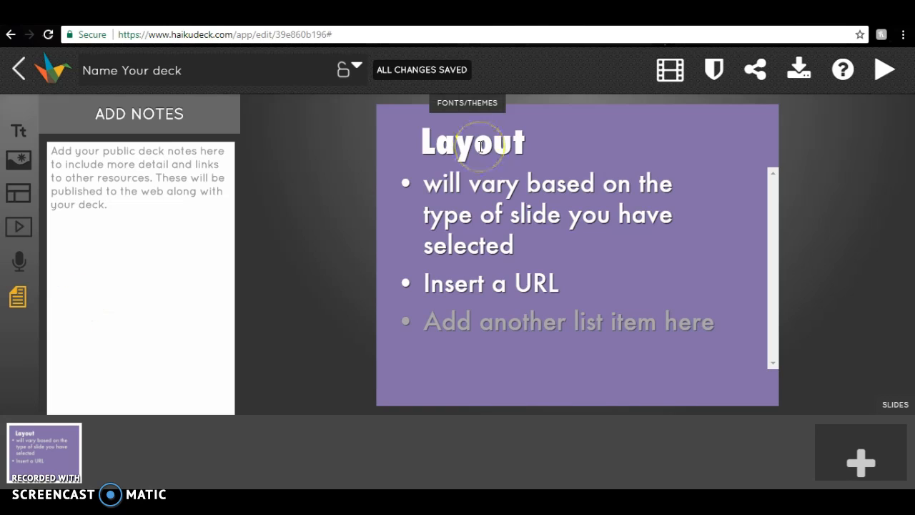
Step: Try several font themes, including Nantucket and Volterra, and apply the Kalamazoo theme to the deck
{"action": "left_click", "coordinate": [470, 106]}
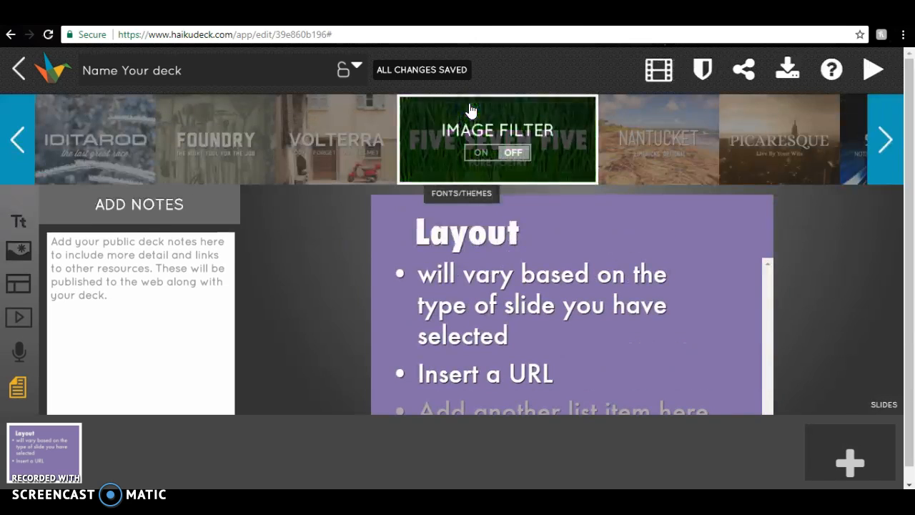
{"action": "left_click", "coordinate": [756, 133]}
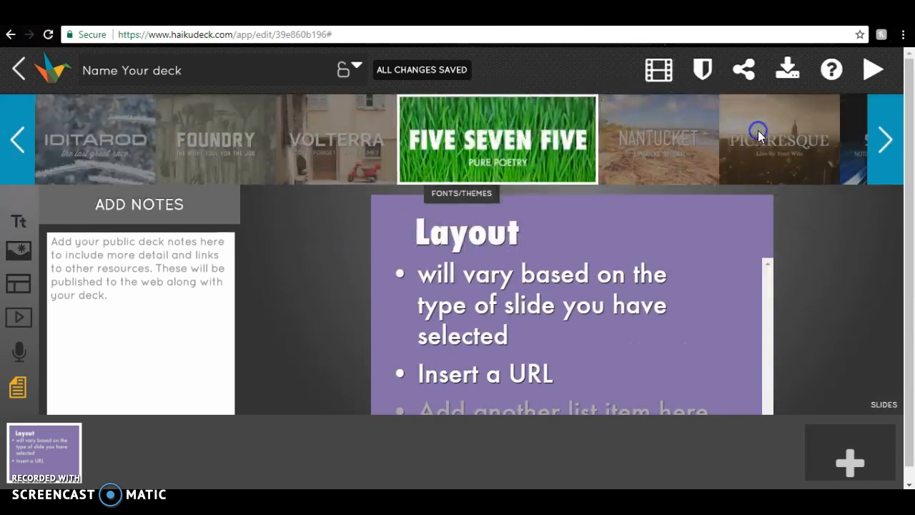
{"action": "left_click", "coordinate": [552, 150]}
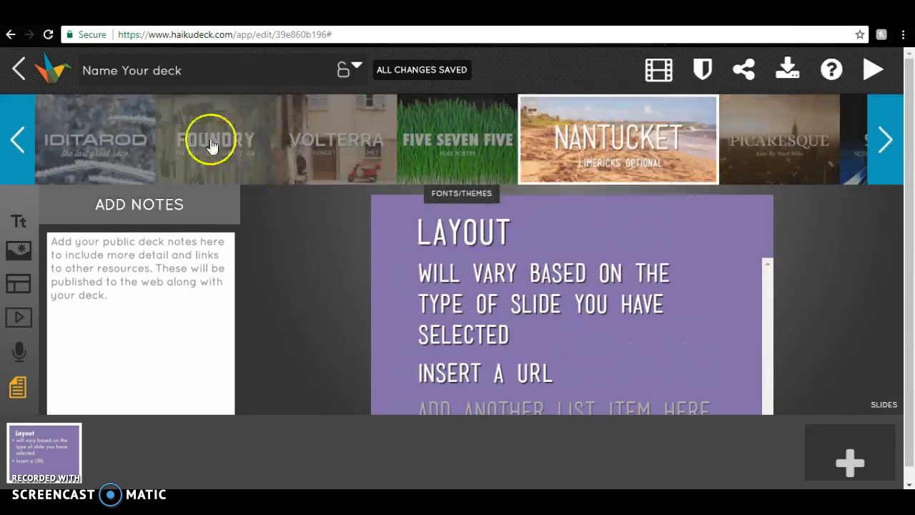
{"action": "left_click", "coordinate": [209, 141]}
{"action": "left_click", "coordinate": [465, 127]}
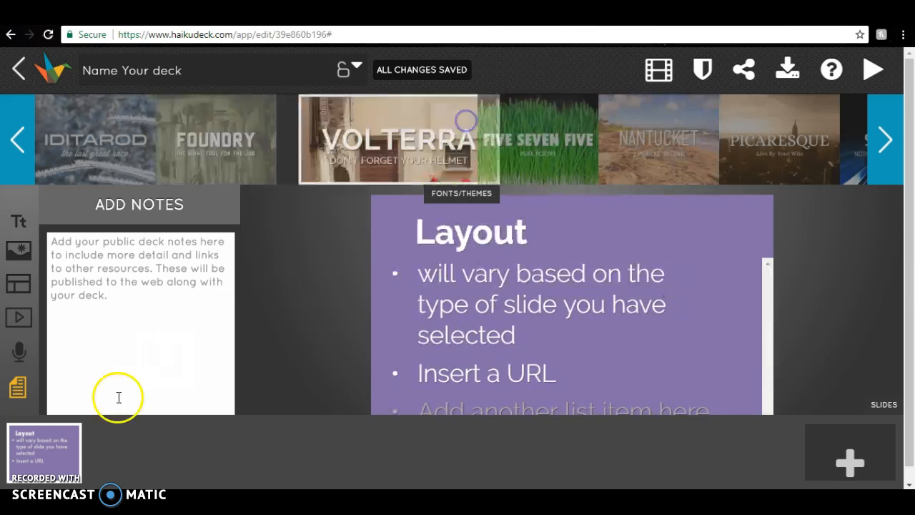
{"action": "left_click", "coordinate": [529, 139]}
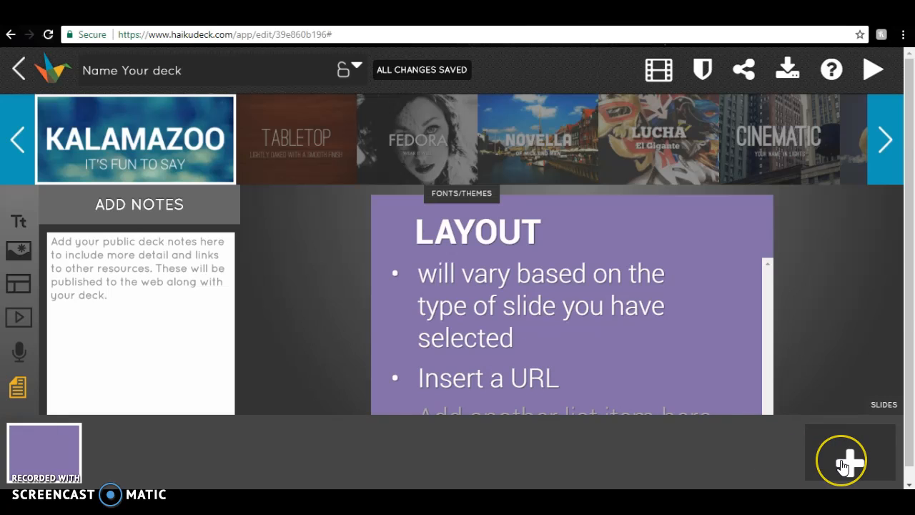
Step: Add two more slides with solid purple backgrounds, using #aa7ab8 for the last one
{"action": "left_click", "coordinate": [847, 462]}
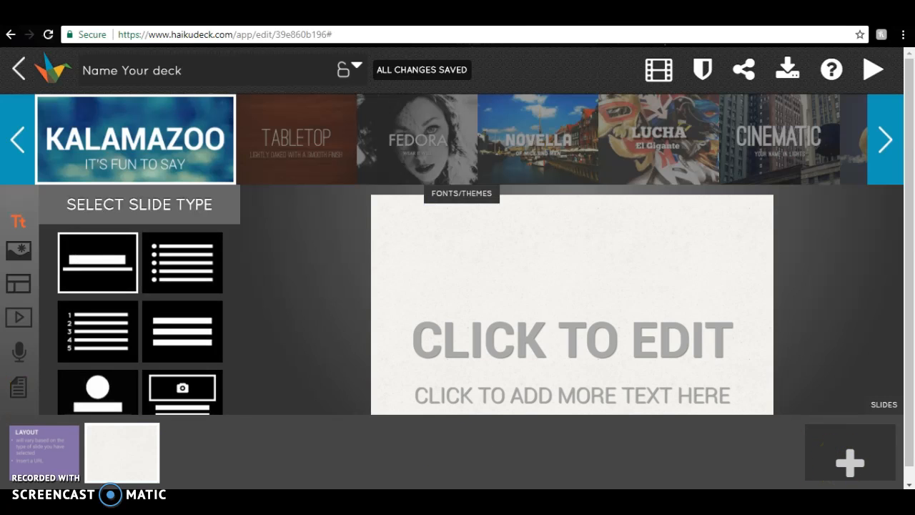
{"action": "left_click", "coordinate": [441, 331]}
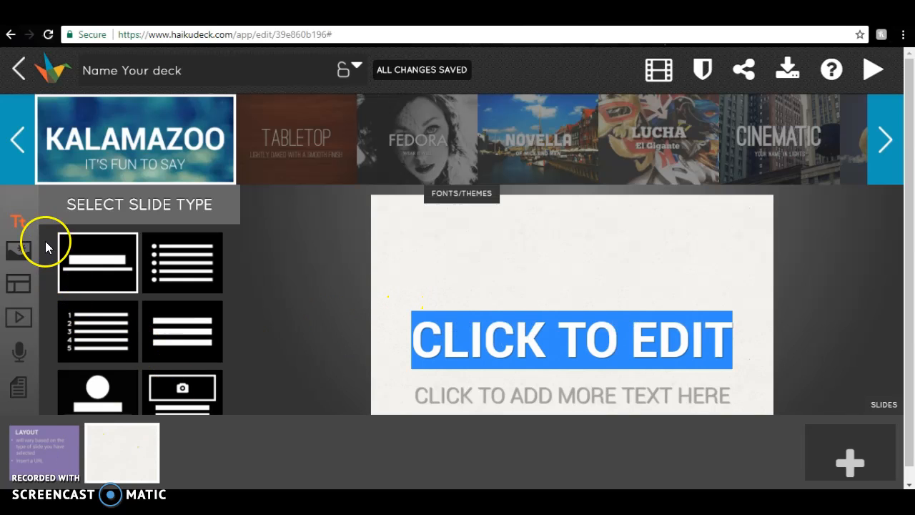
{"action": "left_click", "coordinate": [21, 251]}
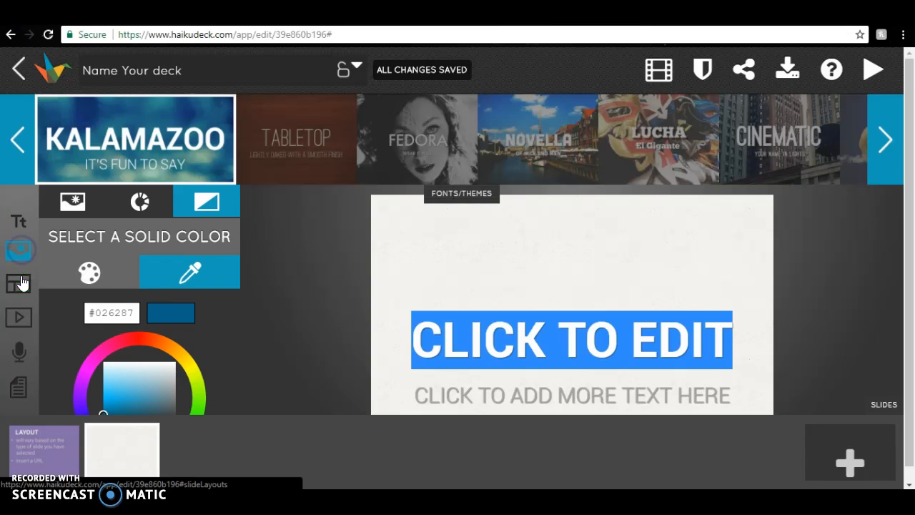
{"action": "left_click", "coordinate": [18, 284]}
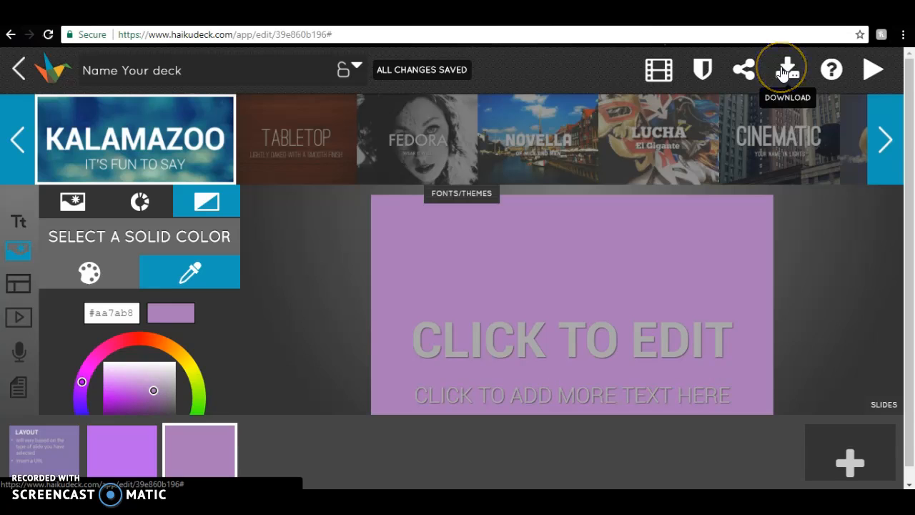
Step: View the finished presentation and page through to its third slide
{"action": "left_click", "coordinate": [872, 71]}
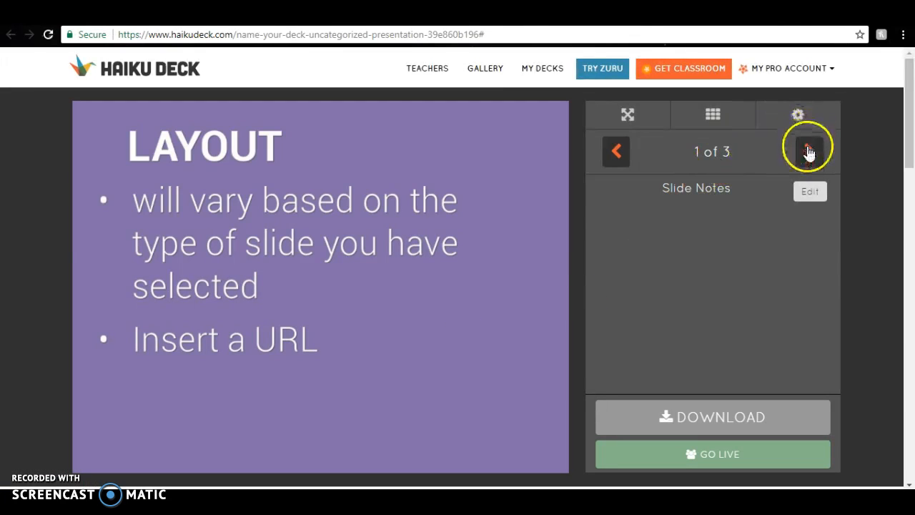
{"action": "left_click", "coordinate": [808, 152]}
{"action": "left_click", "coordinate": [808, 153]}
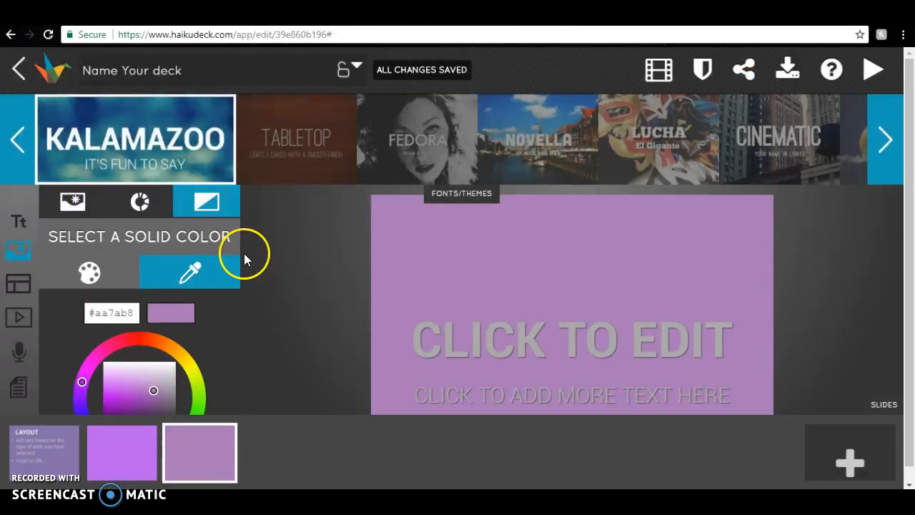
Step: Leave the deck editor for the collections page and create a new collection named "Name it"
{"action": "left_click", "coordinate": [20, 72]}
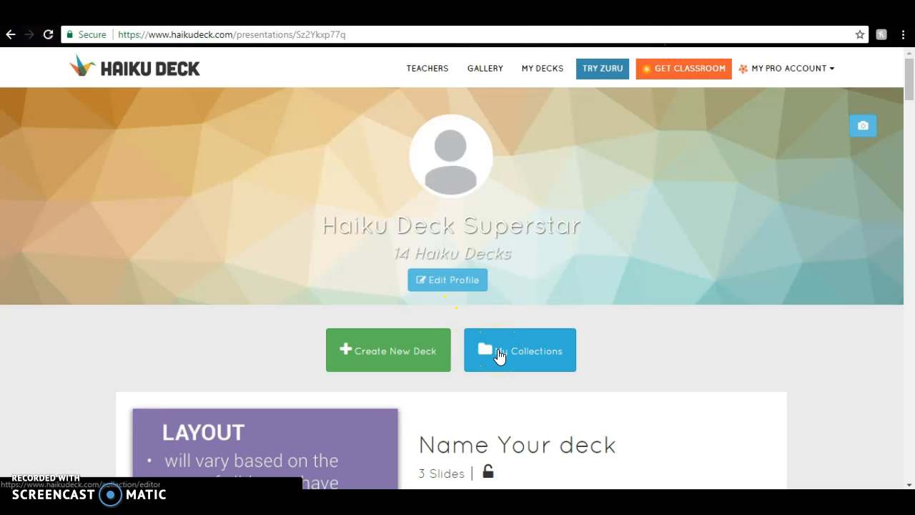
{"action": "left_click", "coordinate": [497, 349]}
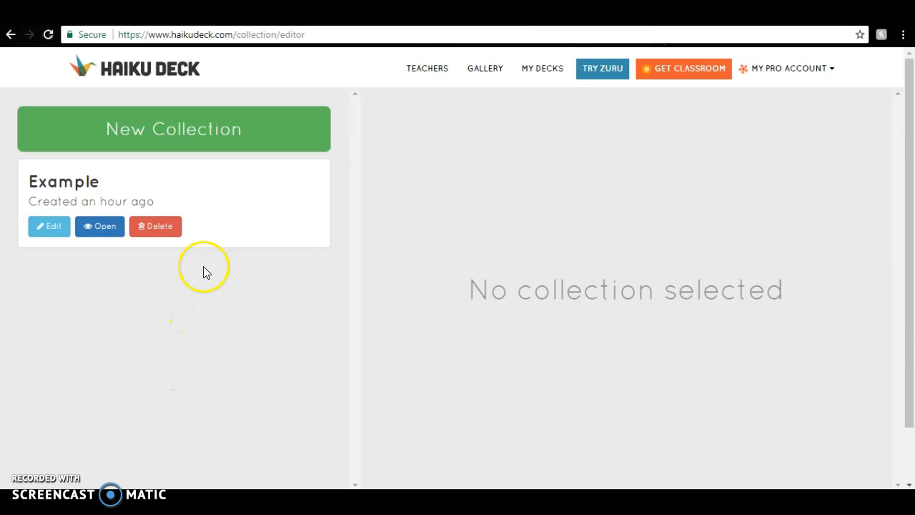
{"action": "left_click", "coordinate": [167, 135]}
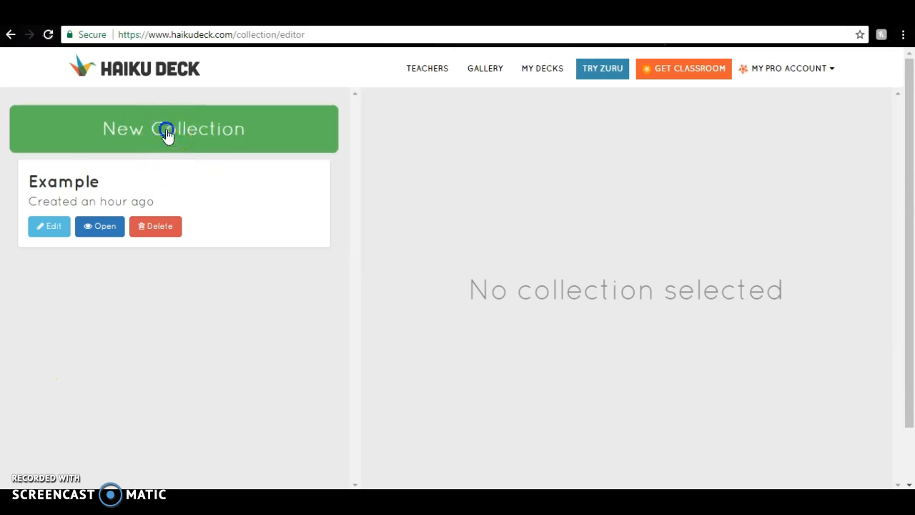
{"action": "left_click", "coordinate": [214, 184]}
{"action": "type", "text": "Name it"}
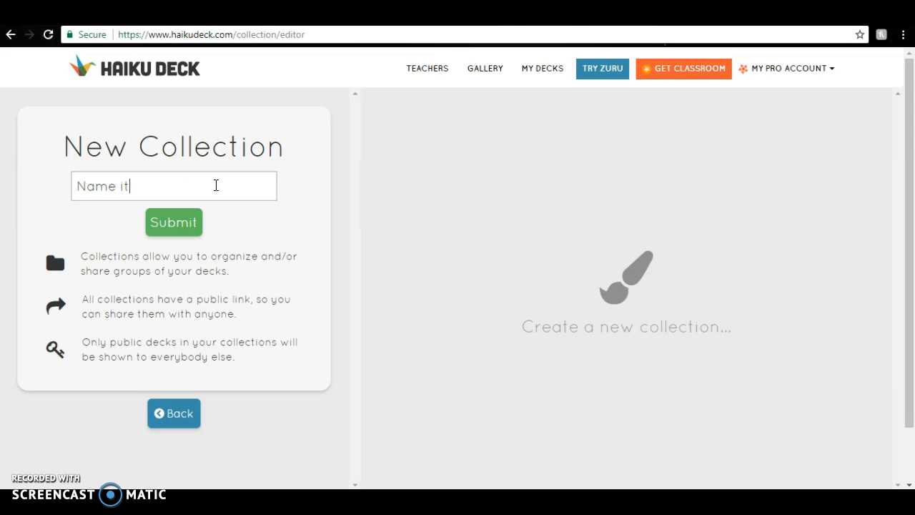
{"action": "left_click", "coordinate": [192, 214]}
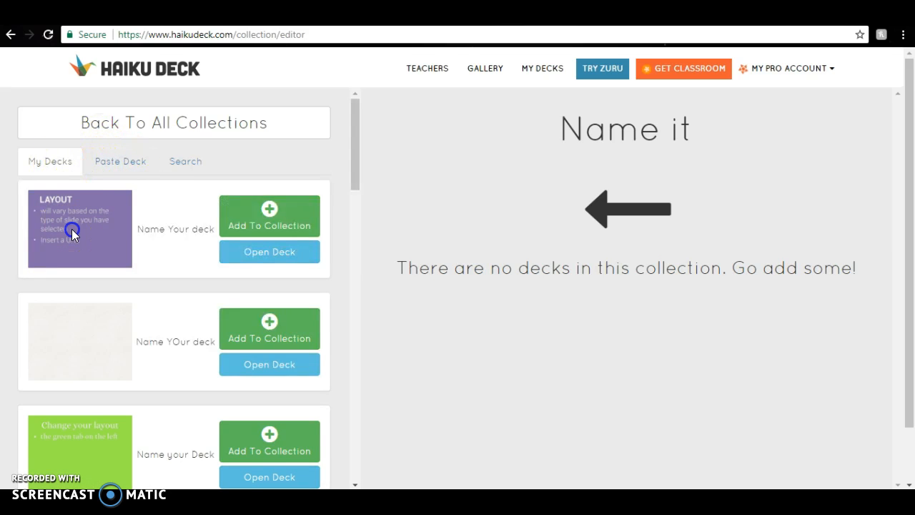
Step: Add the purple LAYOUT deck to the collection and open the blank "Name YOur deck" for viewing
{"action": "left_click", "coordinate": [261, 215]}
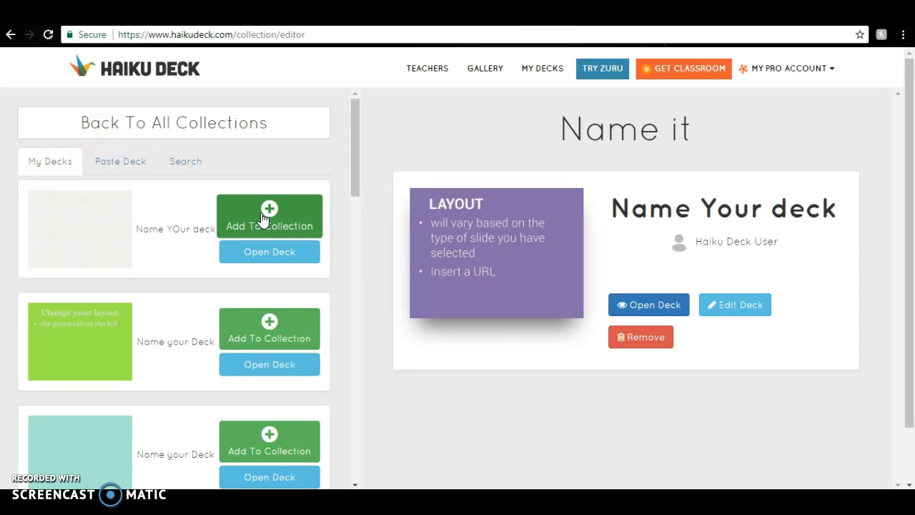
{"action": "left_click", "coordinate": [264, 250]}
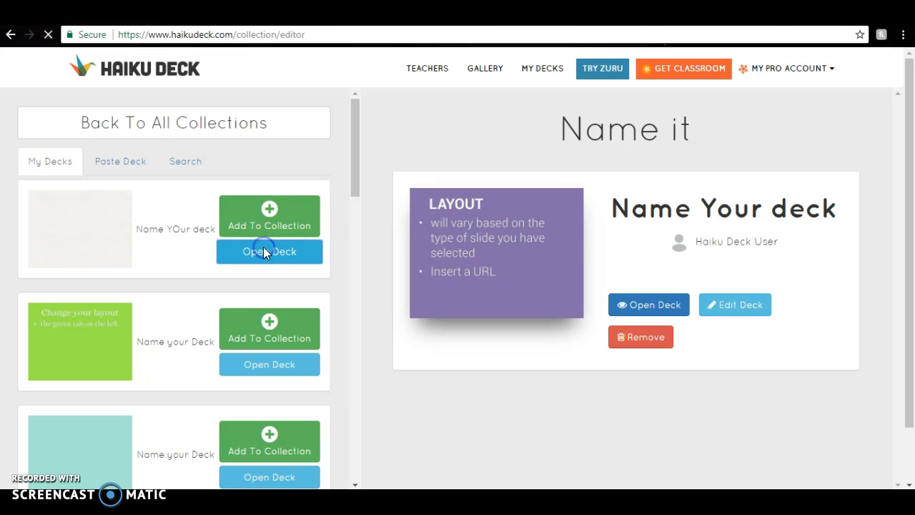
{"action": "left_click", "coordinate": [247, 264]}
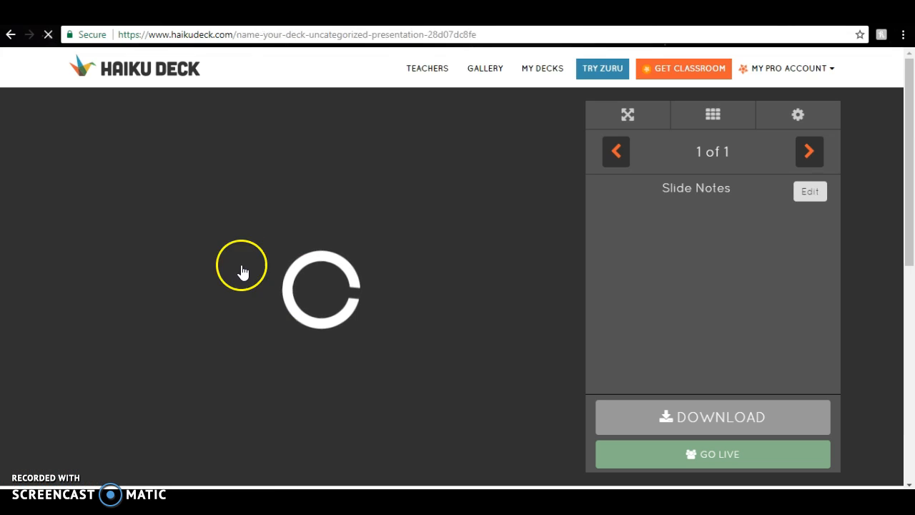